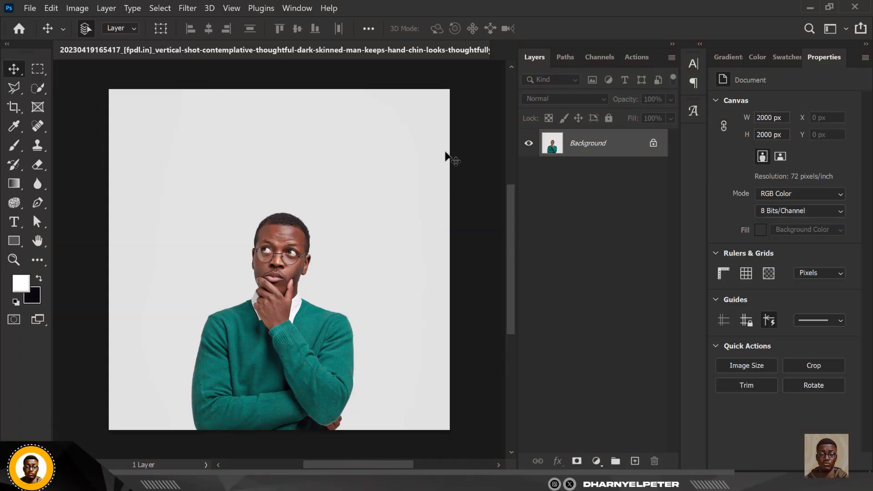
- Crop the portrait to a vertical 4:5 frame and commit the crop
click(15, 107)
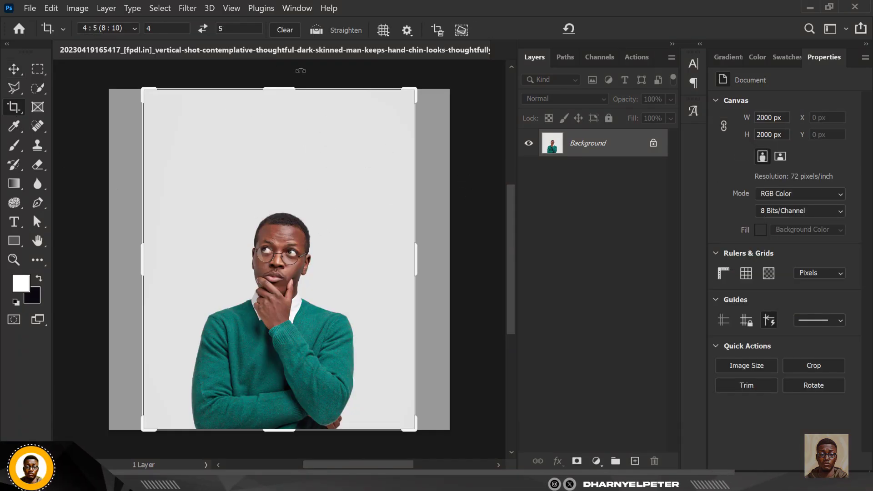
drag(281, 86, 283, 121)
key(Return)
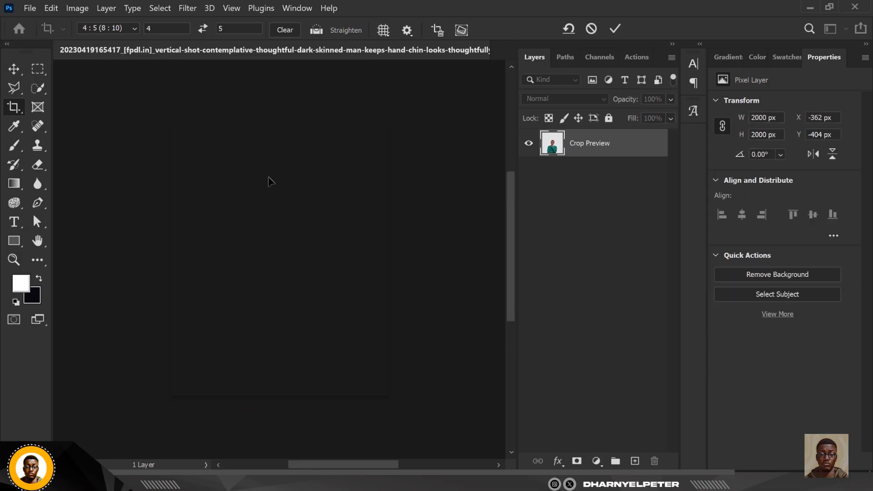
click(8, 73)
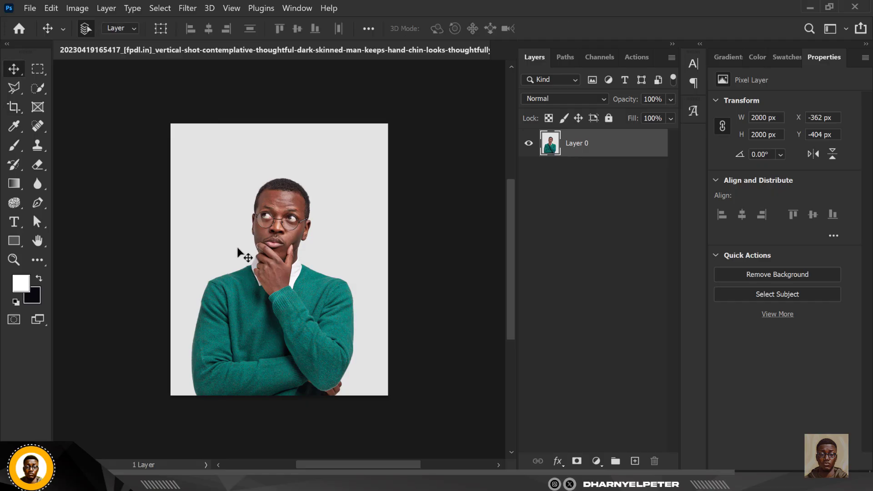
scroll(237, 244, up, 1)
scroll(236, 244, up, 1)
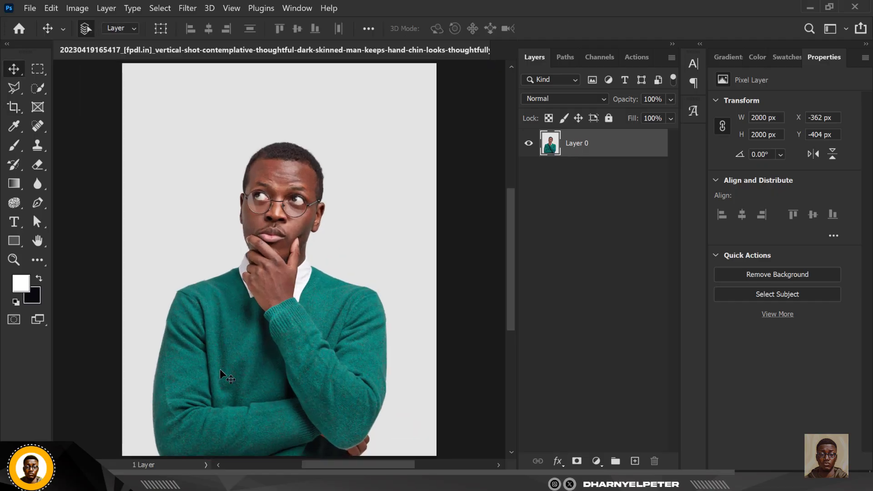
- Paint a white test dab on the sweater with the Brush, then undo it
click(13, 143)
click(224, 341)
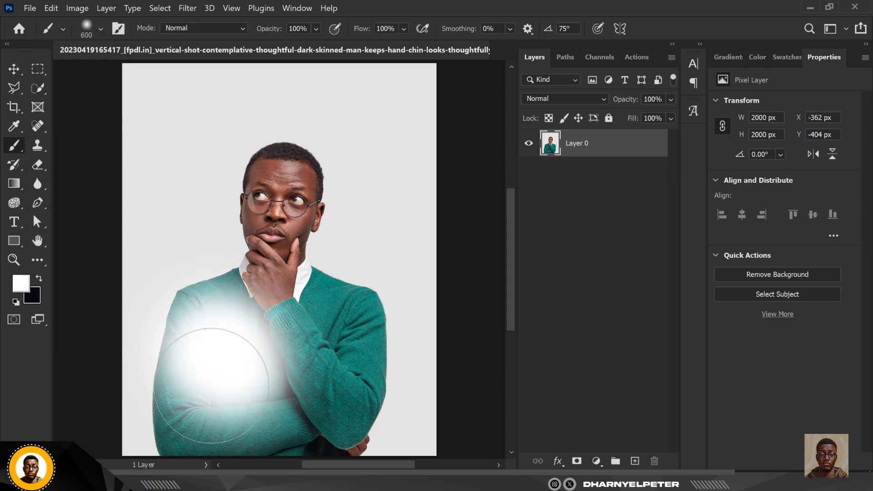
key(ctrl+z)
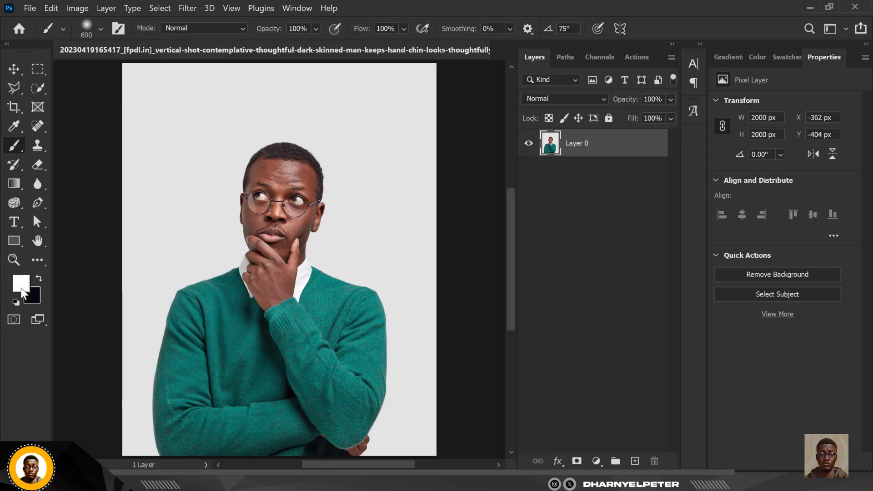
- Set the foreground colour to bright green #30b514, then test and undo a stroke
click(21, 287)
mouse_move(651, 154)
mouse_down()
mouse_move(671, 159)
mouse_move(652, 154)
mouse_up()
click(810, 98)
mouse_move(155, 380)
mouse_down()
mouse_move(195, 363)
mouse_move(225, 387)
mouse_up()
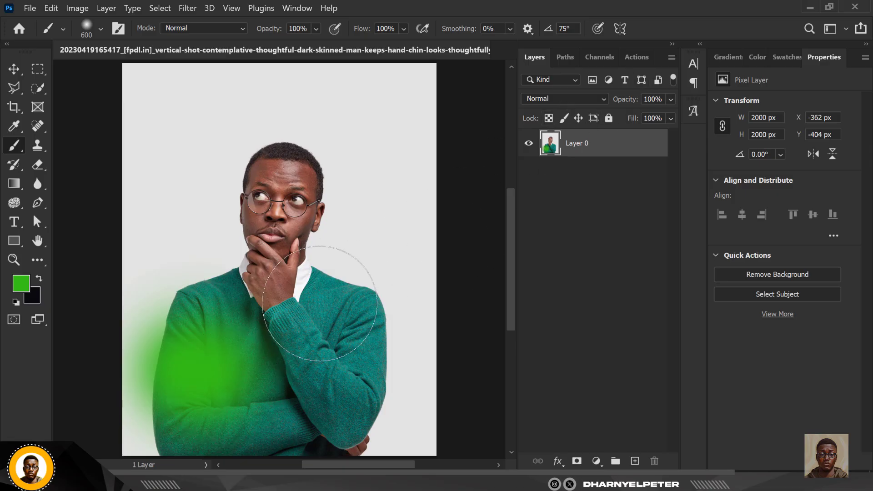
key(ctrl+z)
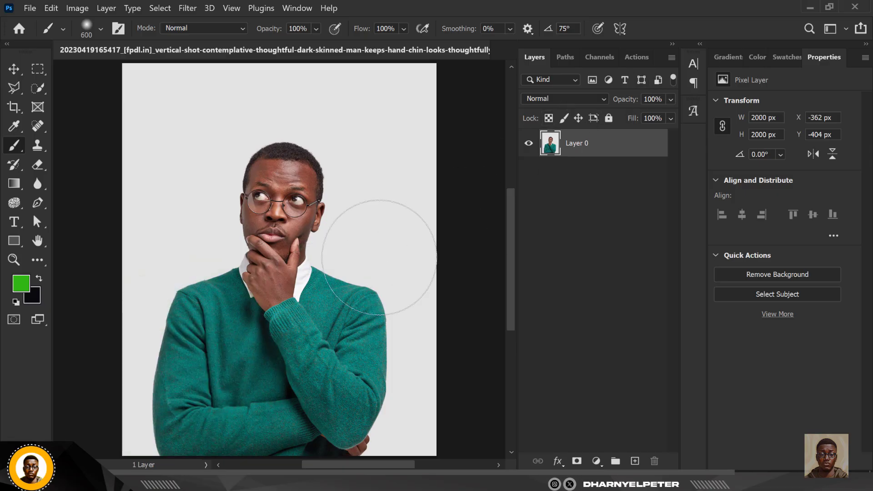
click(14, 69)
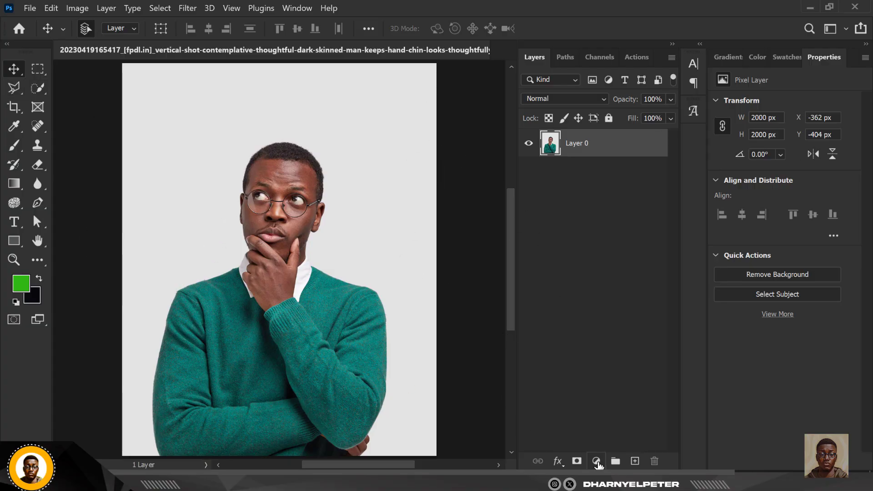
- Add a Hue/Saturation adjustment layer, preview a hue shift, then reset Hue to 0
click(597, 462)
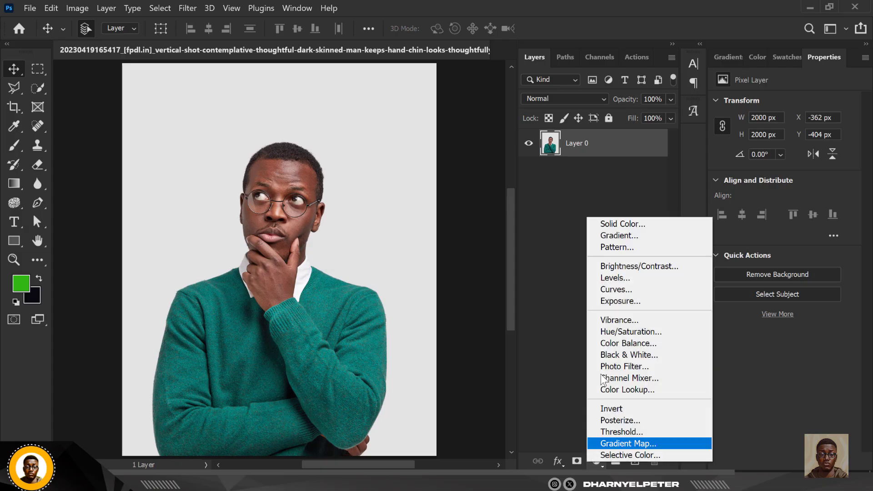
click(626, 331)
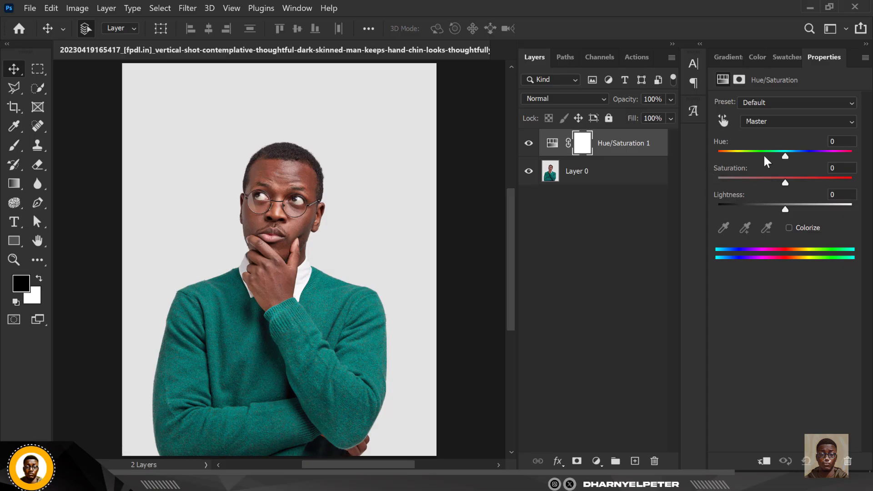
mouse_move(785, 156)
mouse_down()
mouse_move(737, 154)
mouse_move(821, 157)
mouse_move(815, 174)
mouse_move(717, 162)
mouse_move(785, 171)
mouse_up()
drag(842, 145, 818, 145)
text(0)
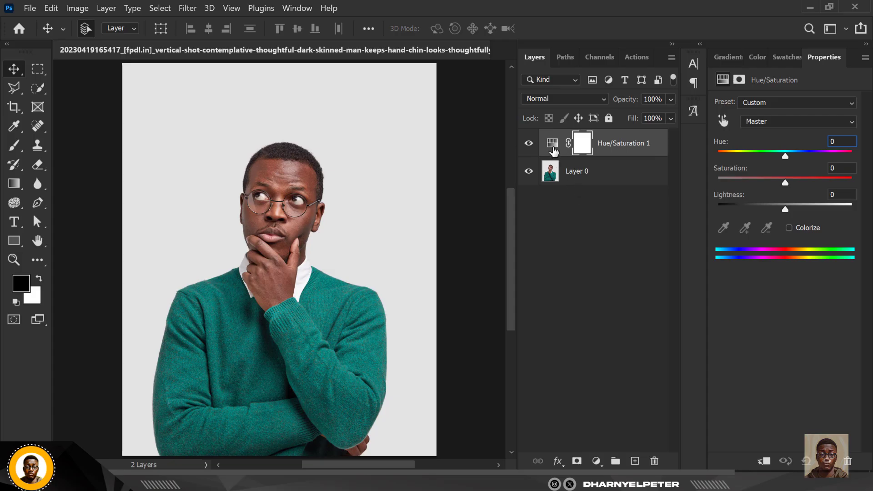
- Target the sweater's Cyans range on the image and shift its Hue to +180
click(723, 121)
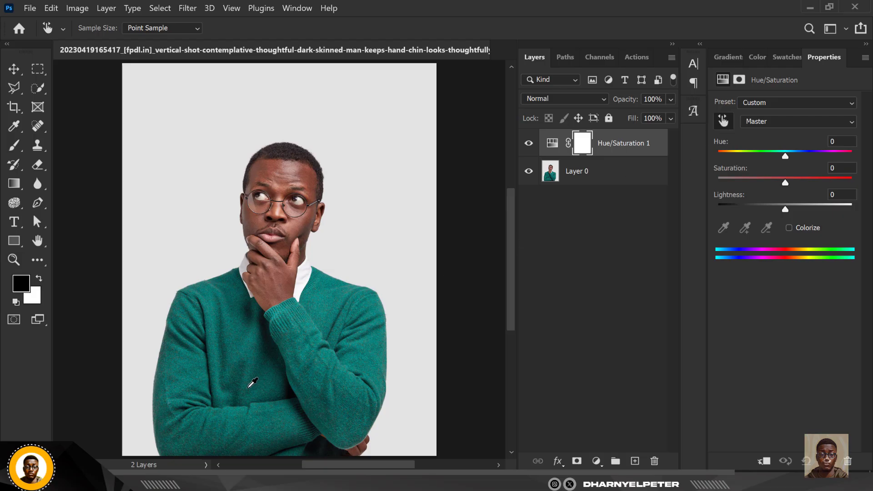
click(246, 333)
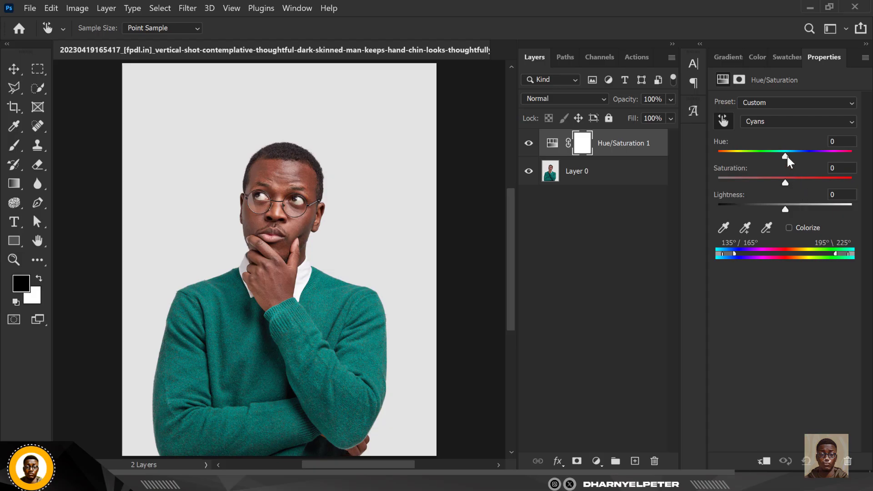
drag(787, 157, 867, 182)
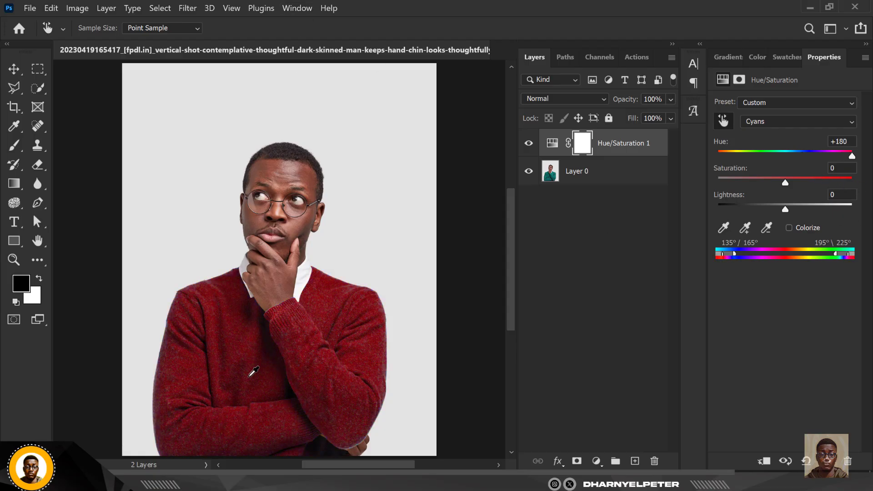
scroll(247, 377, up, 6)
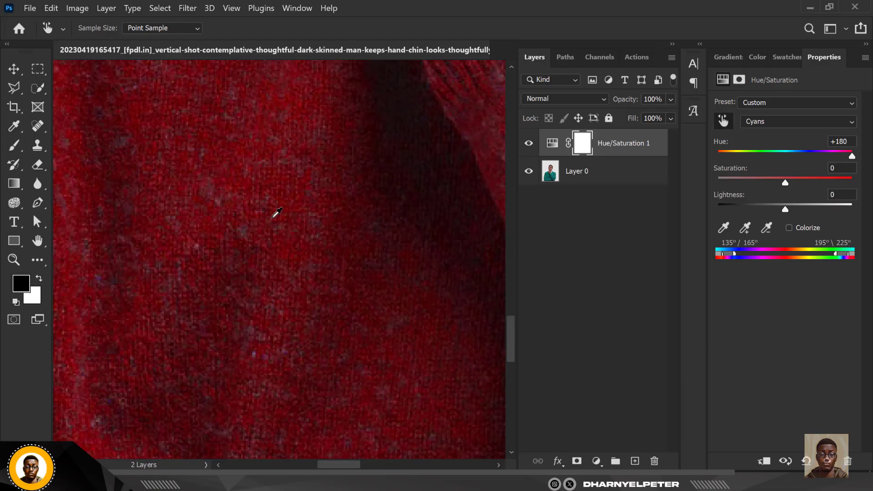
scroll(257, 237, down, 5)
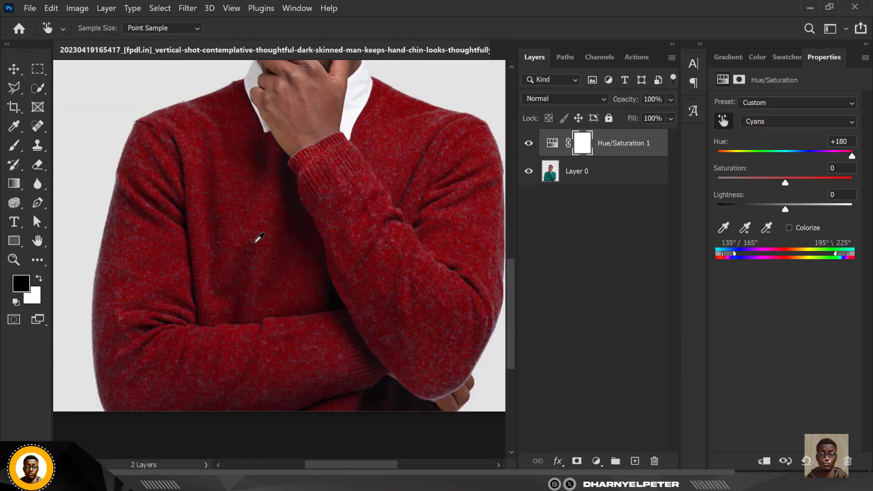
scroll(260, 237, down, 3)
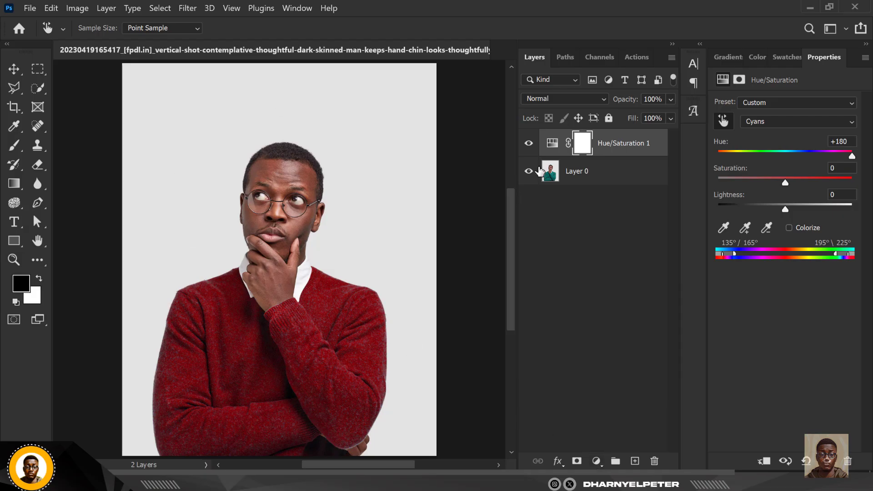
- Run Select Subject on Layer 0 to outline the man, then reactivate Hue/Saturation 1
key(v)
click(551, 178)
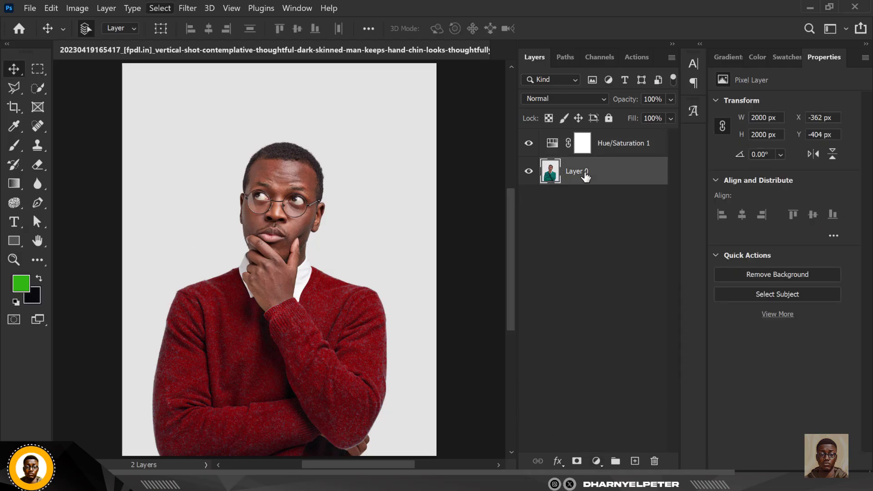
click(785, 294)
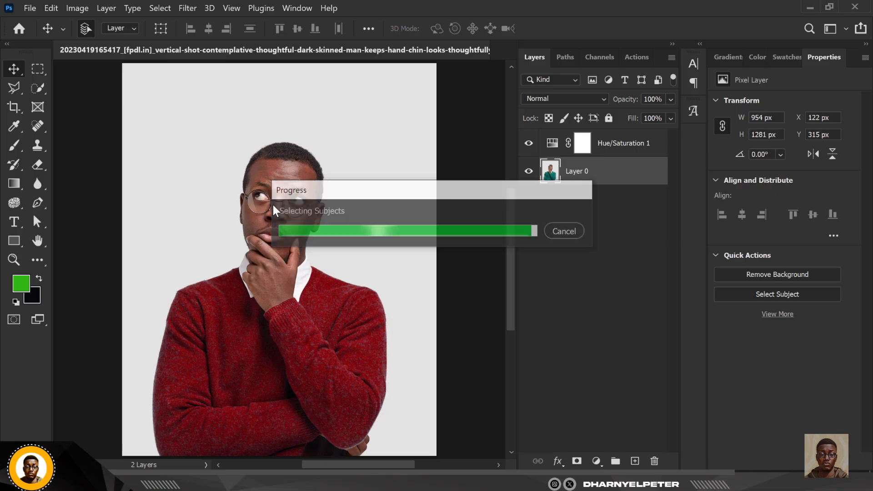
key(alt+bracketright)
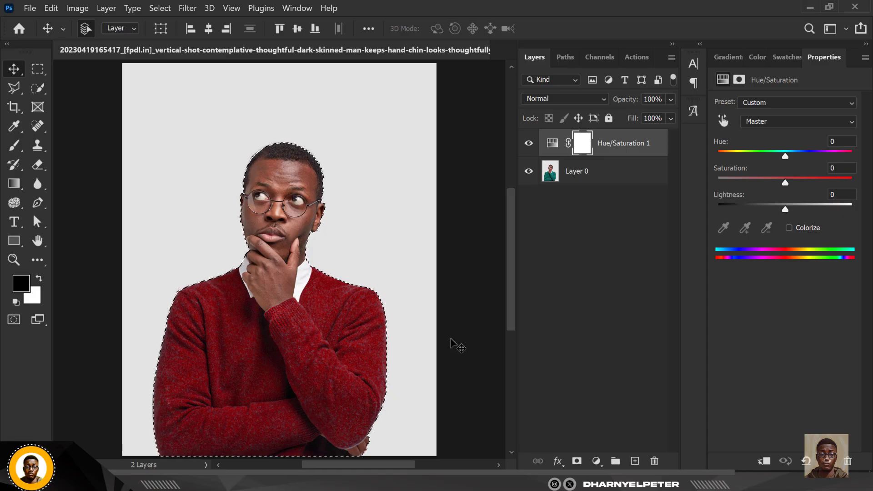
- Add a Solid Color fill layer in dark red #b51414, masked to the man
click(596, 461)
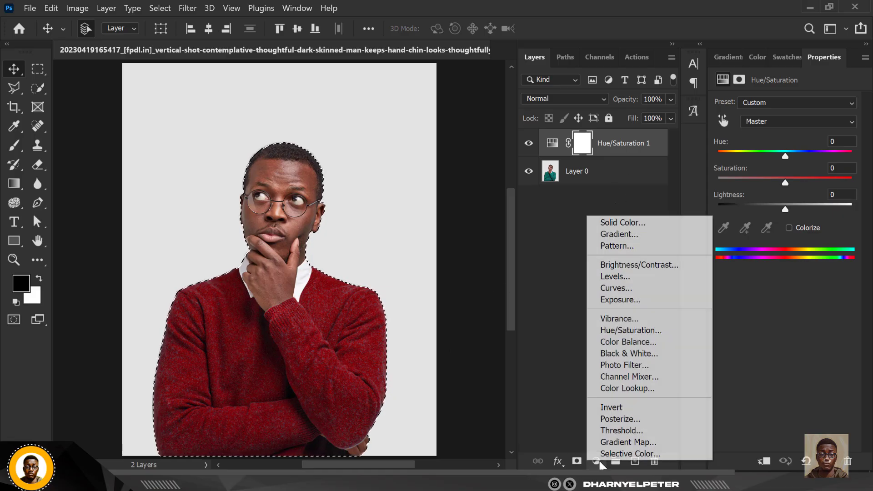
click(628, 223)
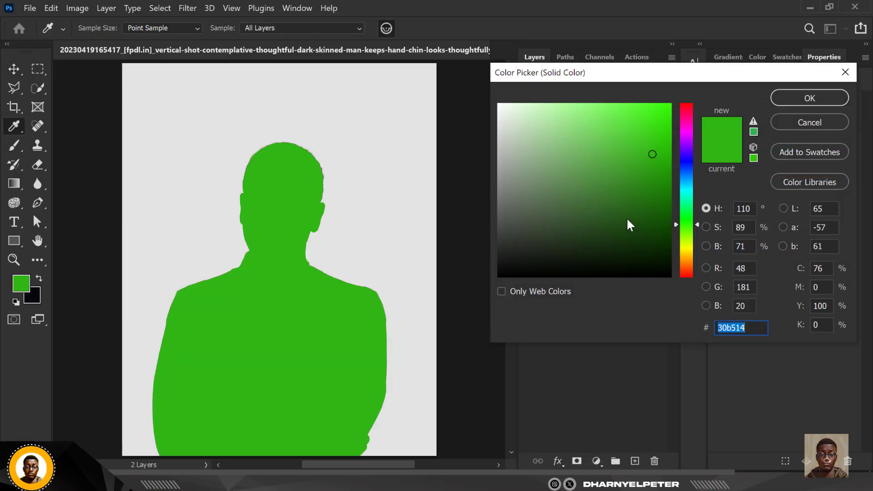
click(690, 145)
drag(690, 145, 684, 107)
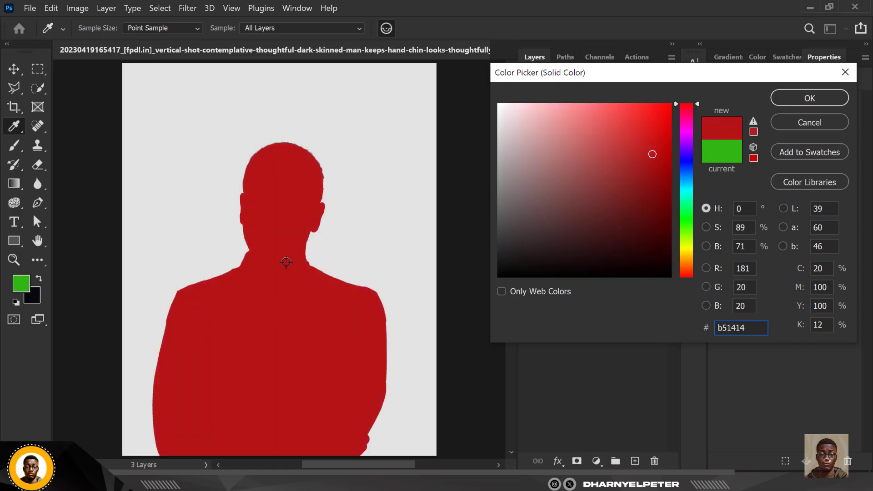
click(795, 102)
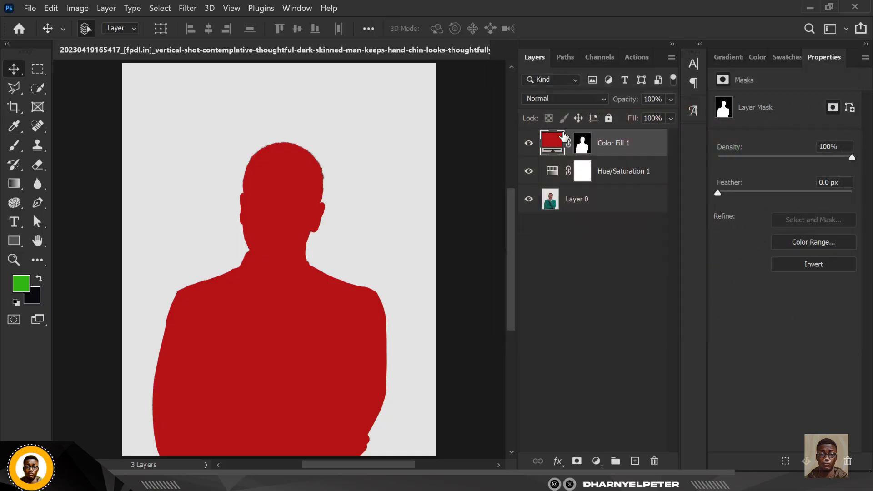
- Set the Color Fill 1 layer's blend mode to Overlay
click(588, 100)
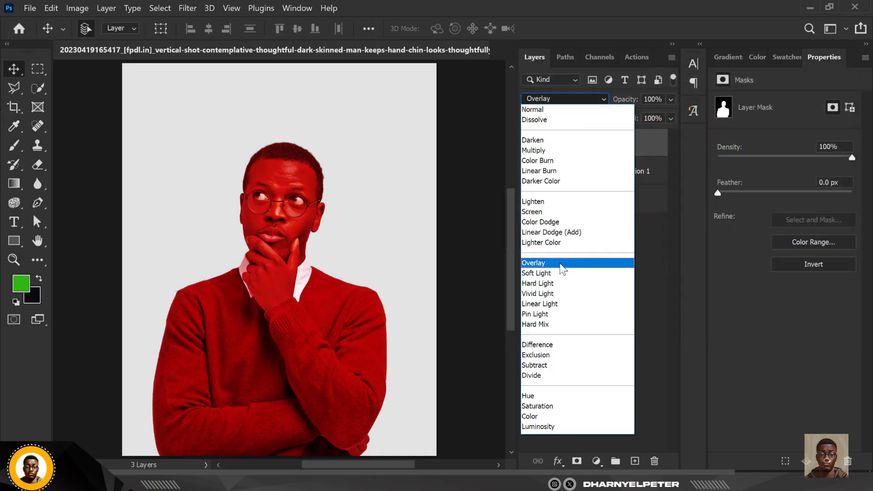
click(563, 264)
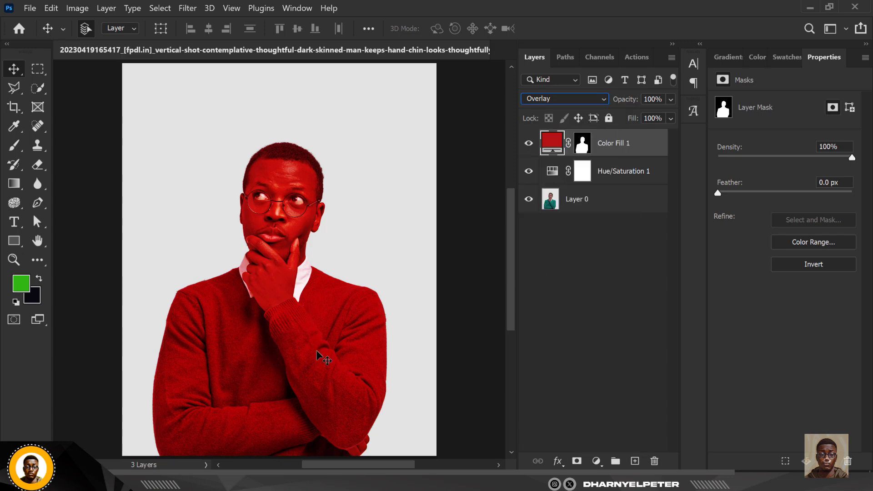
scroll(316, 352, up, 5)
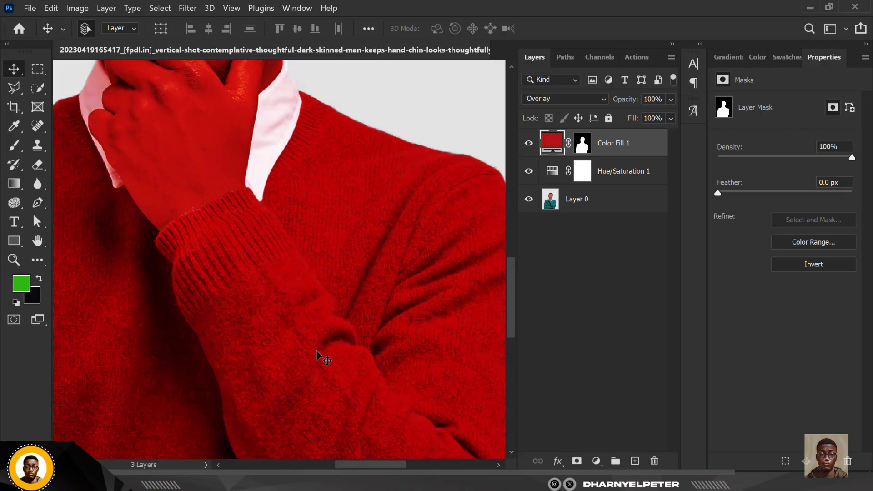
- Select the Color Fill 1 mask and set up a black brush at size 400
scroll(296, 288, down, 3)
scroll(291, 286, down, 3)
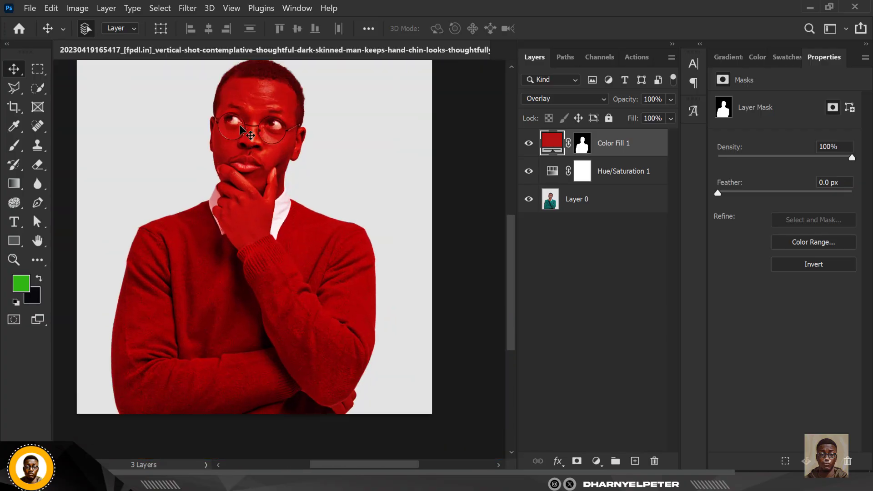
click(583, 136)
click(15, 302)
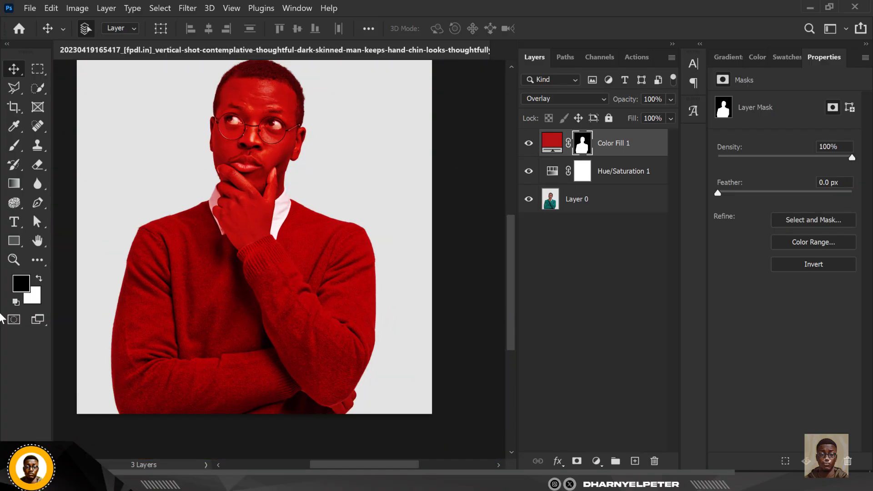
click(13, 146)
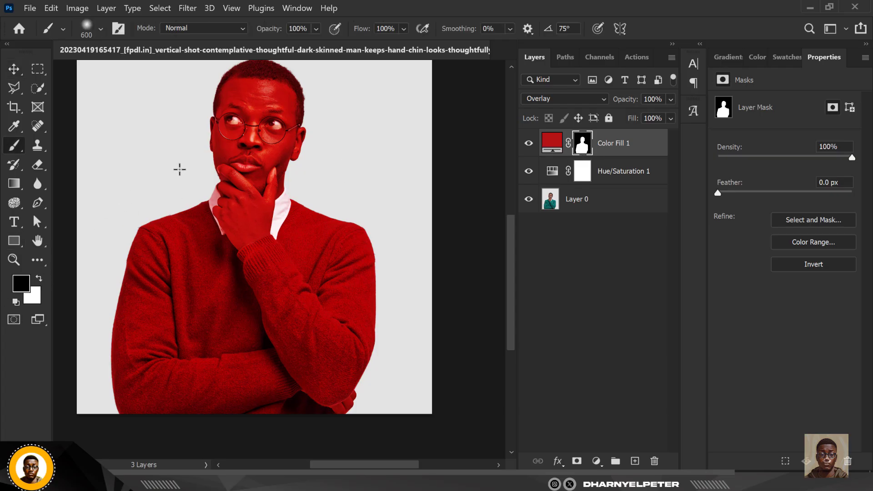
key(bracketleft)
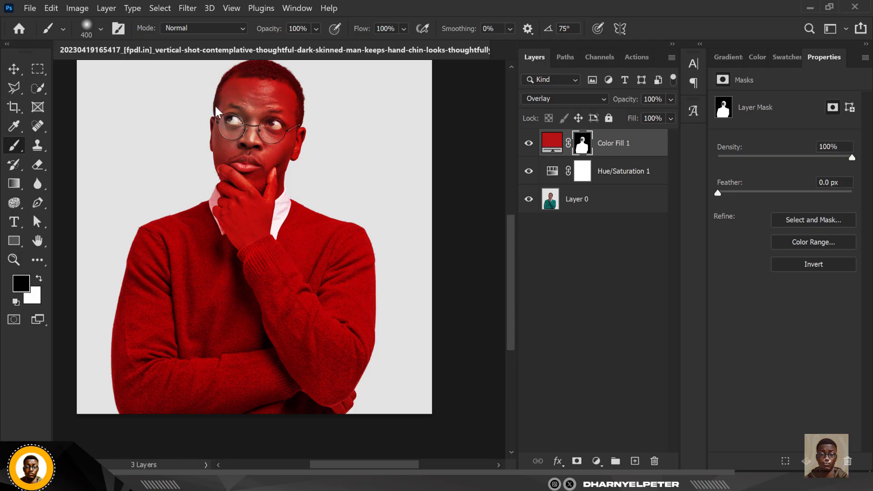
- Paint the red overlay off the man's face, head and hand on the mask
click(248, 120)
mouse_move(336, 93)
mouse_down()
mouse_move(295, 77)
mouse_move(254, 91)
mouse_up()
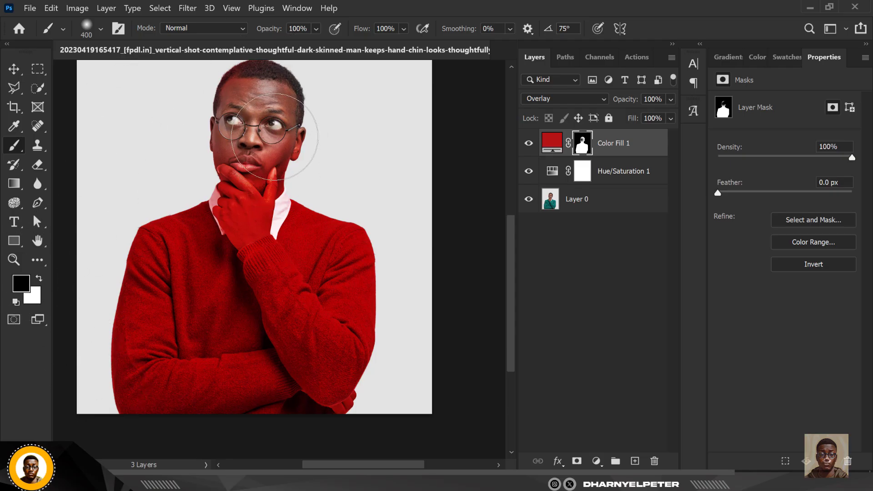
scroll(274, 136, down, 1)
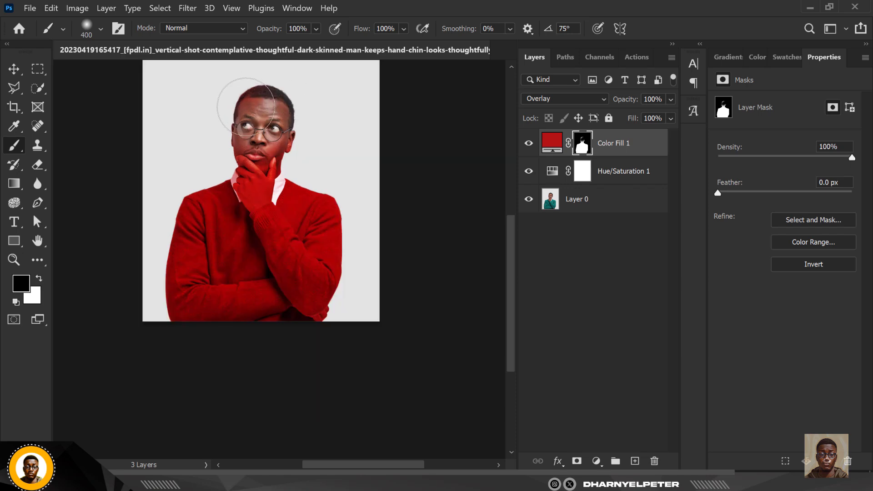
mouse_move(257, 87)
mouse_down()
mouse_move(213, 122)
mouse_move(261, 80)
mouse_move(266, 103)
mouse_move(284, 118)
mouse_move(253, 131)
mouse_move(261, 163)
mouse_move(229, 184)
mouse_move(267, 166)
mouse_move(253, 176)
mouse_move(297, 115)
mouse_move(260, 149)
mouse_move(250, 95)
mouse_up()
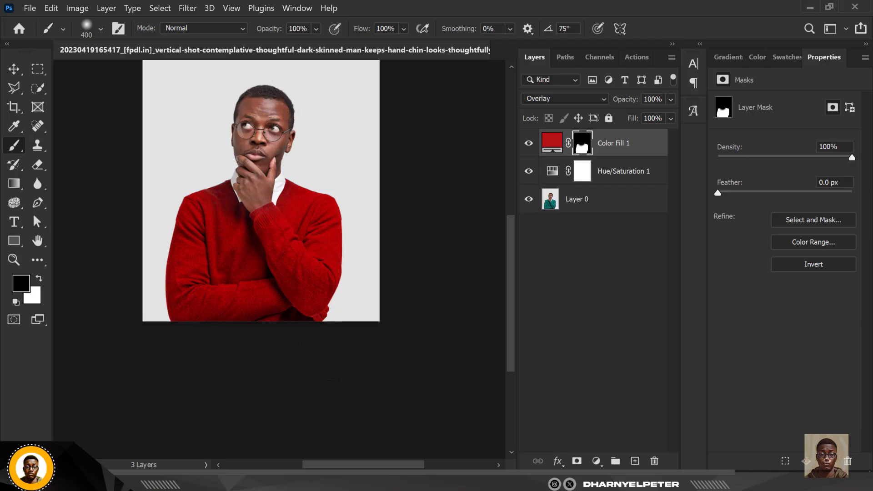
mouse_move(330, 350)
mouse_down()
mouse_move(357, 311)
mouse_move(339, 341)
mouse_up()
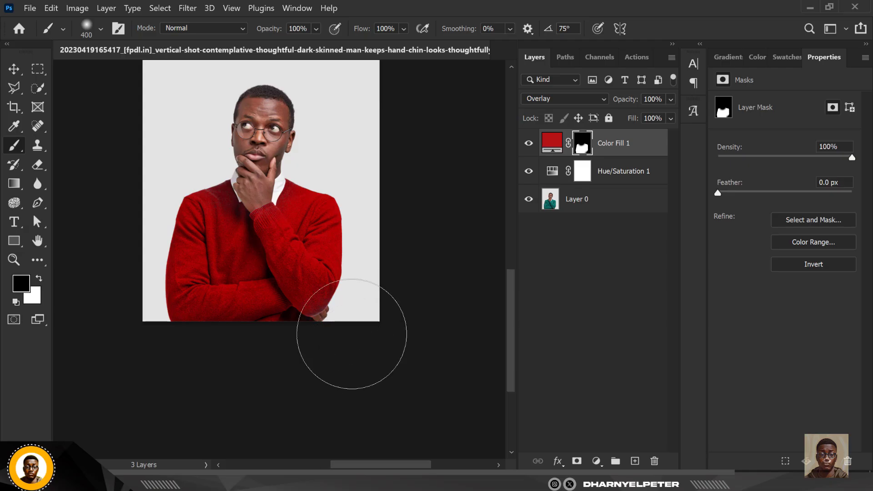
- Paint the sleeve's lower edge white on the mask with a smaller brush, then swap back to black
scroll(351, 334, up, 2)
scroll(264, 198, up, 2)
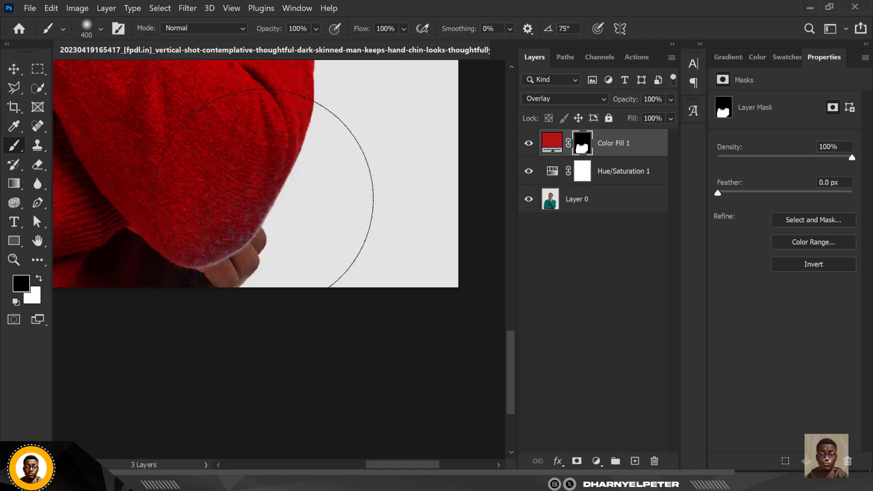
key(bracketleft)
key(bracketleft)
key(bracketleft)
key(bracketleft)
key(bracketleft)
key(x)
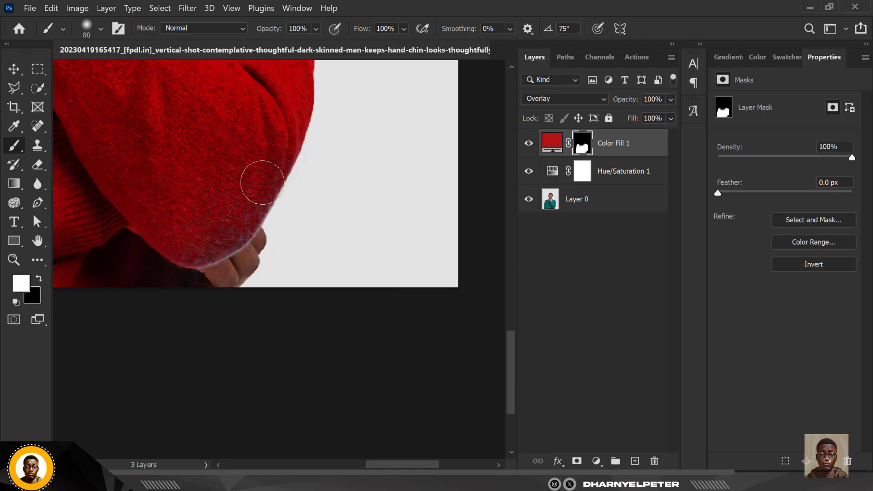
mouse_move(262, 181)
mouse_down()
mouse_move(225, 242)
mouse_move(193, 248)
mouse_up()
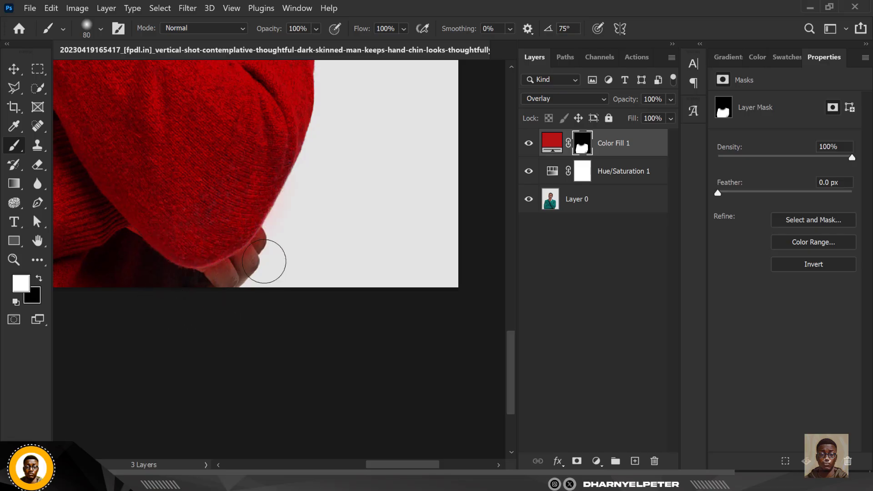
key(x)
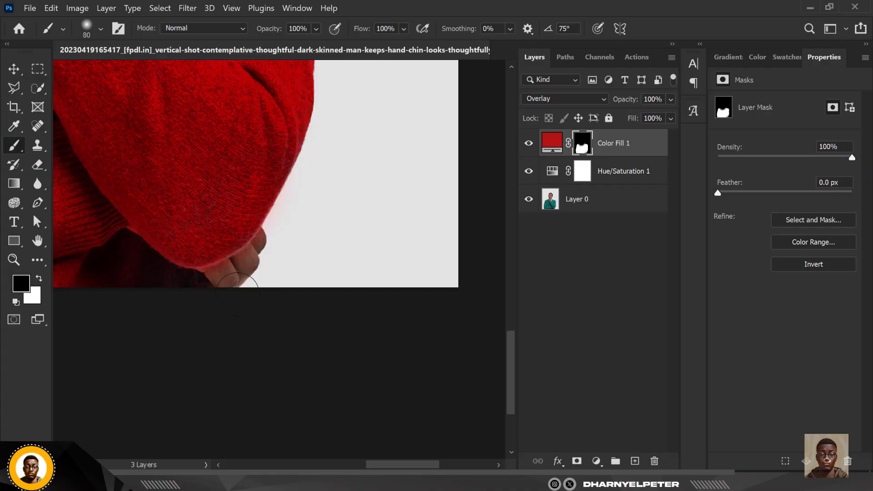
scroll(269, 216, down, 6)
scroll(256, 160, up, 2)
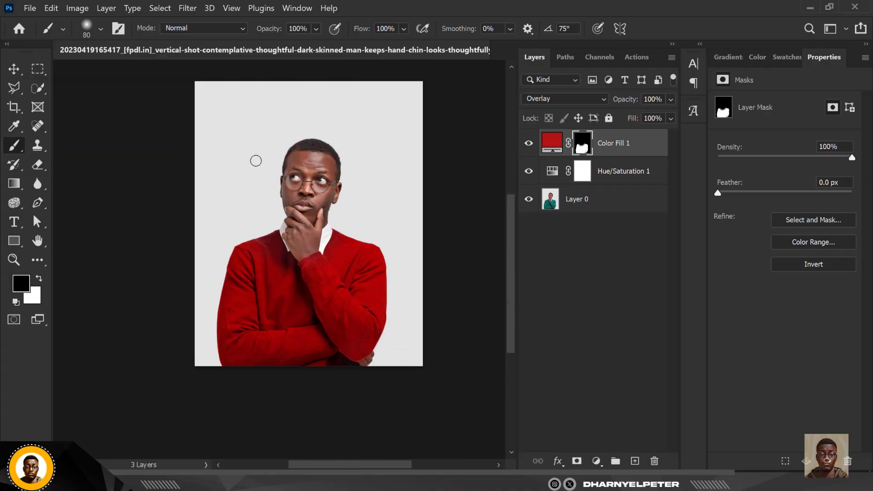
scroll(255, 160, up, 2)
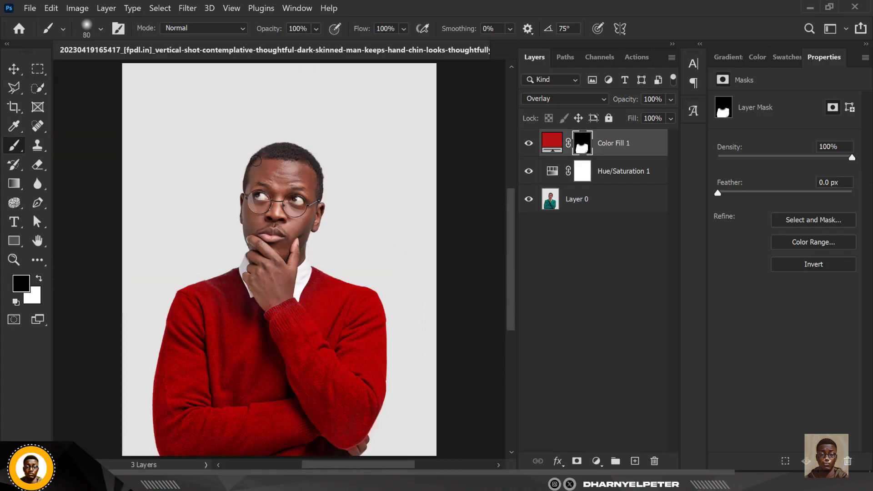
- Change the Color Fill 1 colour to the darker deep red #760b0b
double_click(548, 143)
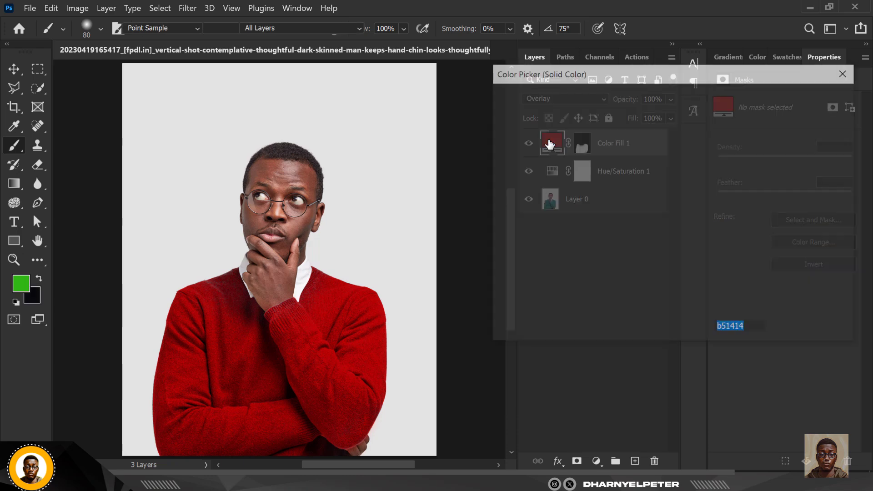
click(660, 193)
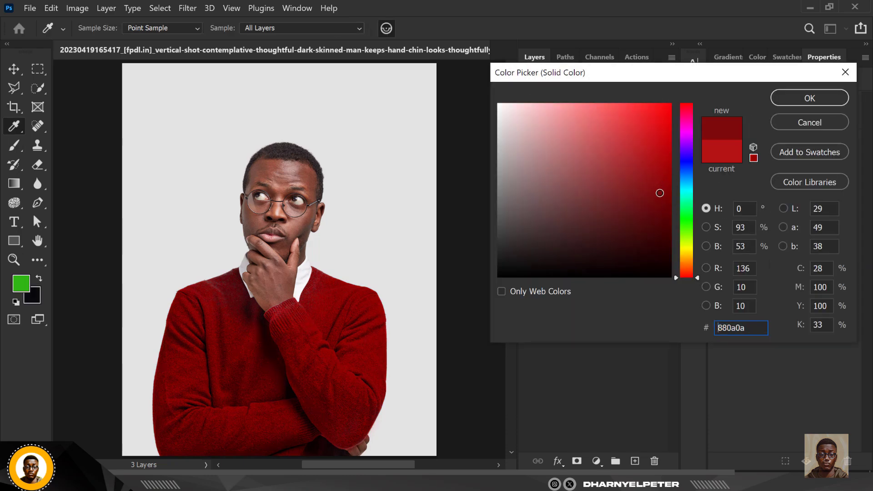
click(648, 145)
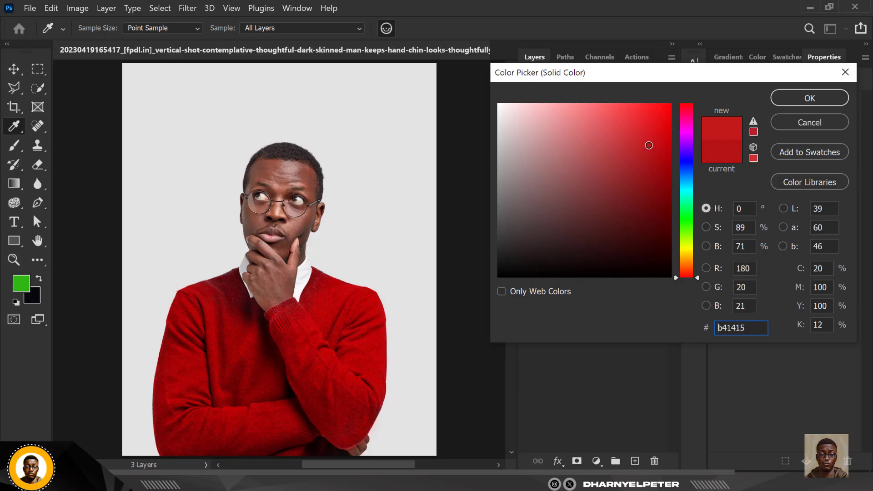
drag(648, 145, 656, 196)
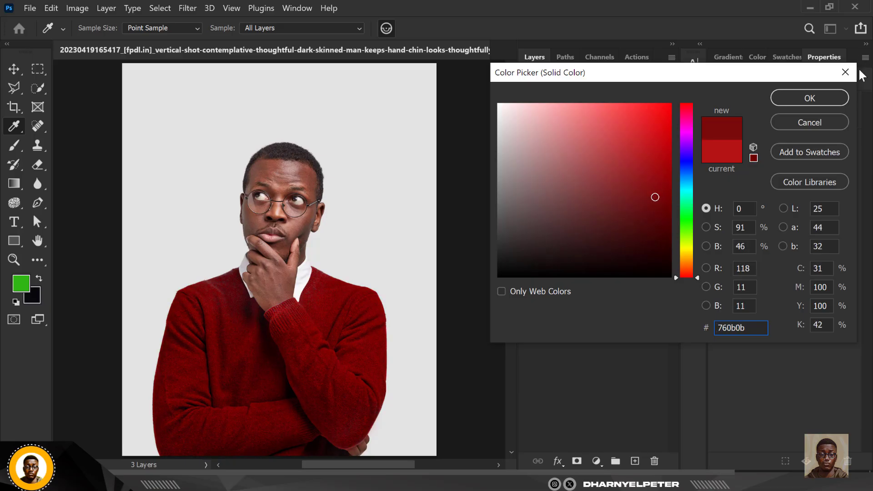
click(816, 103)
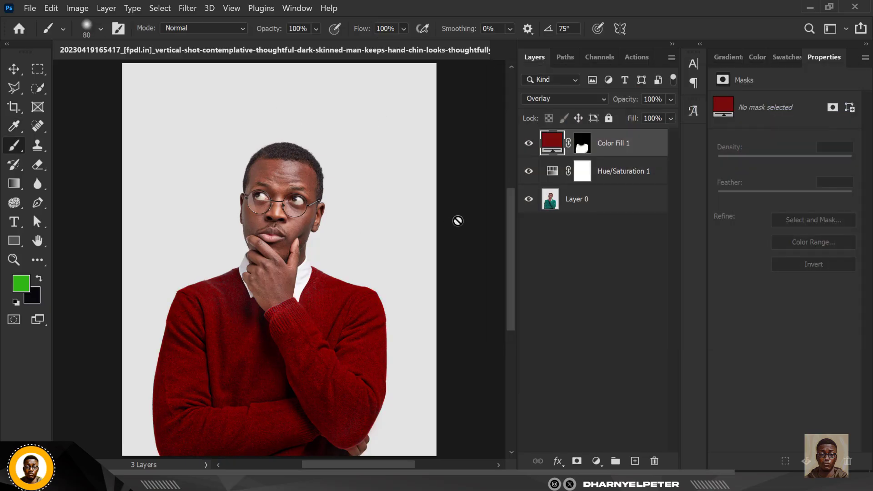
- Switch to the Move tool and open the bohemian man portrait from Recent files
click(14, 69)
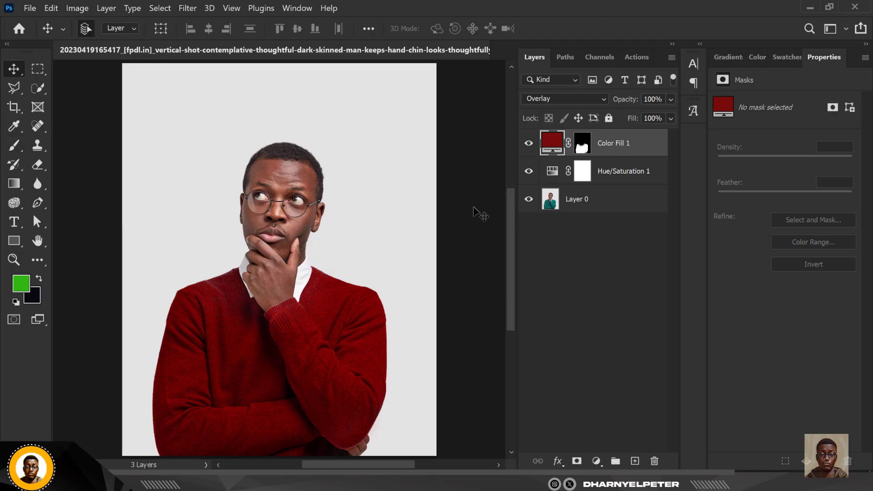
scroll(245, 129, down, 1)
scroll(246, 129, up, 1)
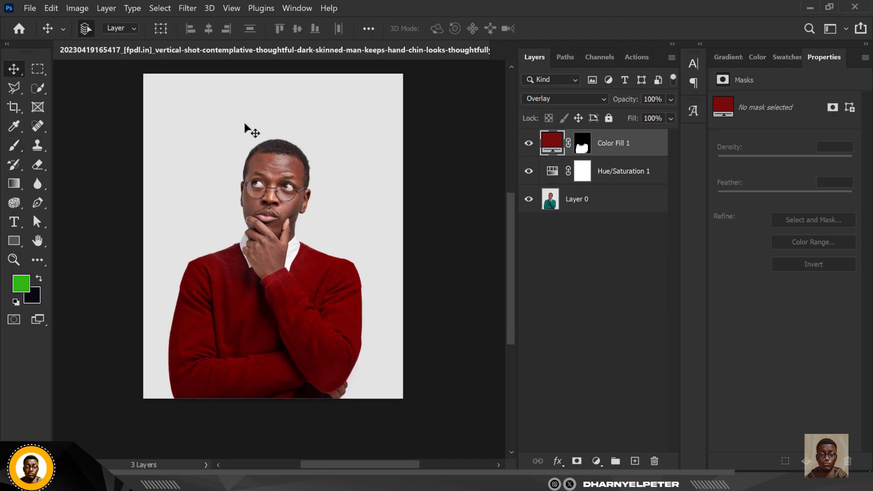
click(19, 29)
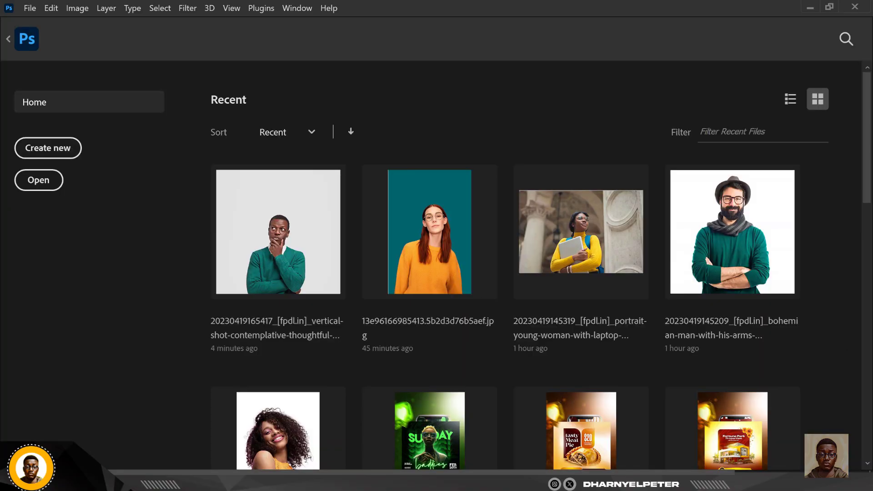
click(747, 234)
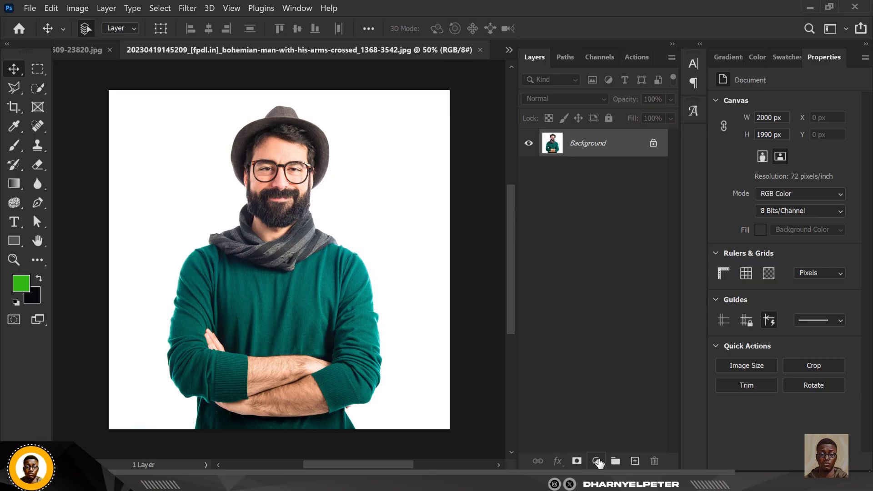
- Add a Hue/Saturation adjustment layer and sample the green sweater to target its colours
click(597, 461)
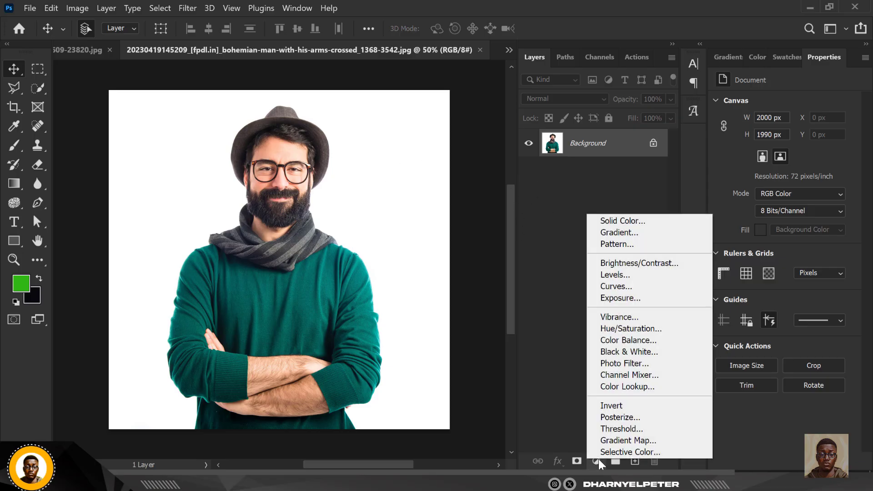
click(610, 327)
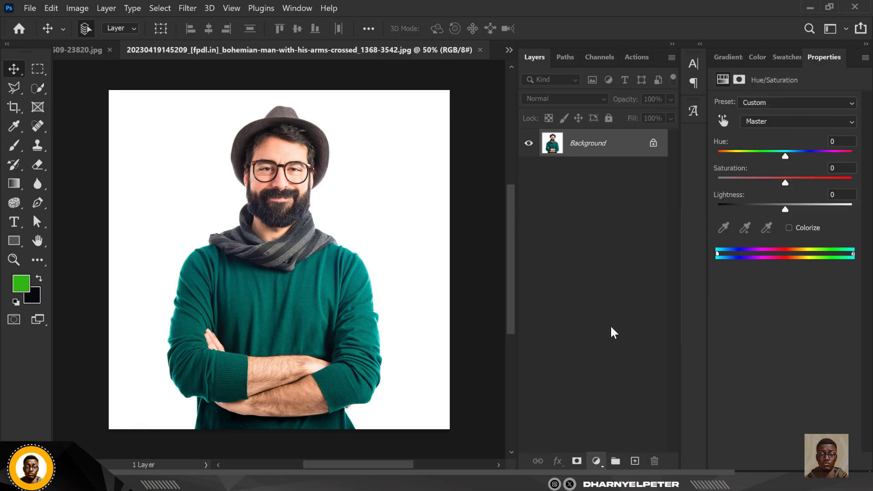
click(722, 121)
click(302, 285)
- Shift the targeted Cyans hue to +138 so the sweater turns teal-blue
drag(786, 151, 824, 193)
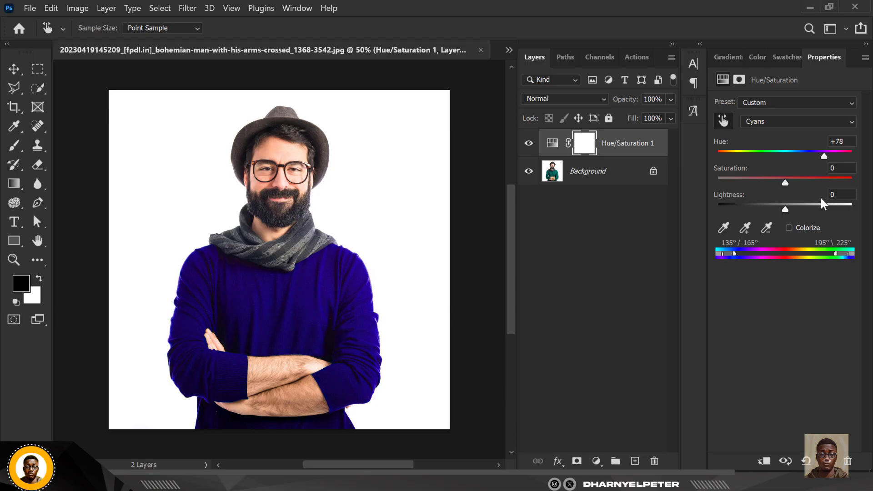
click(800, 157)
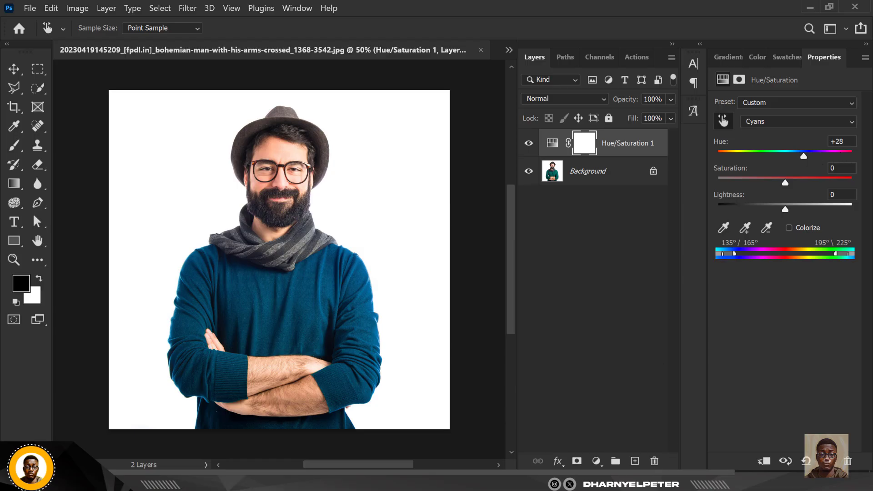
drag(803, 156, 840, 156)
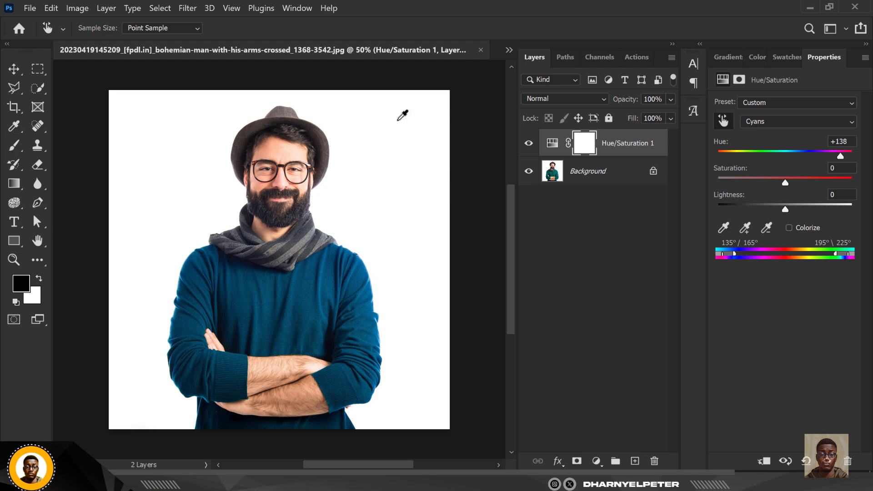